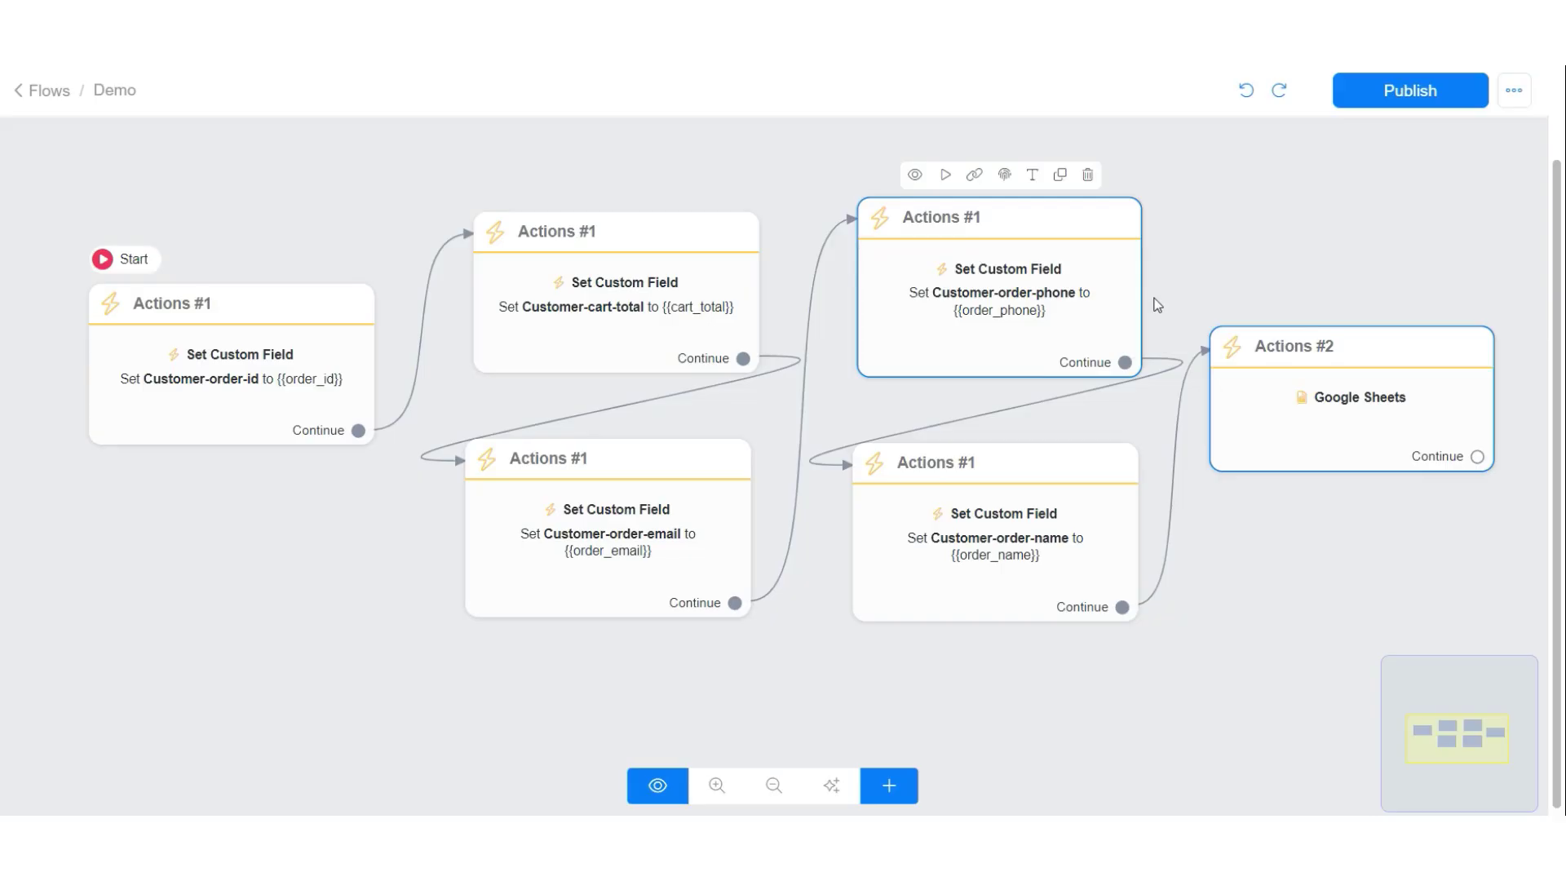
Step: Confirm the Customer-order-id, cart-total and order-email Set Custom Field actions
left_click(212, 365)
left_click(226, 283)
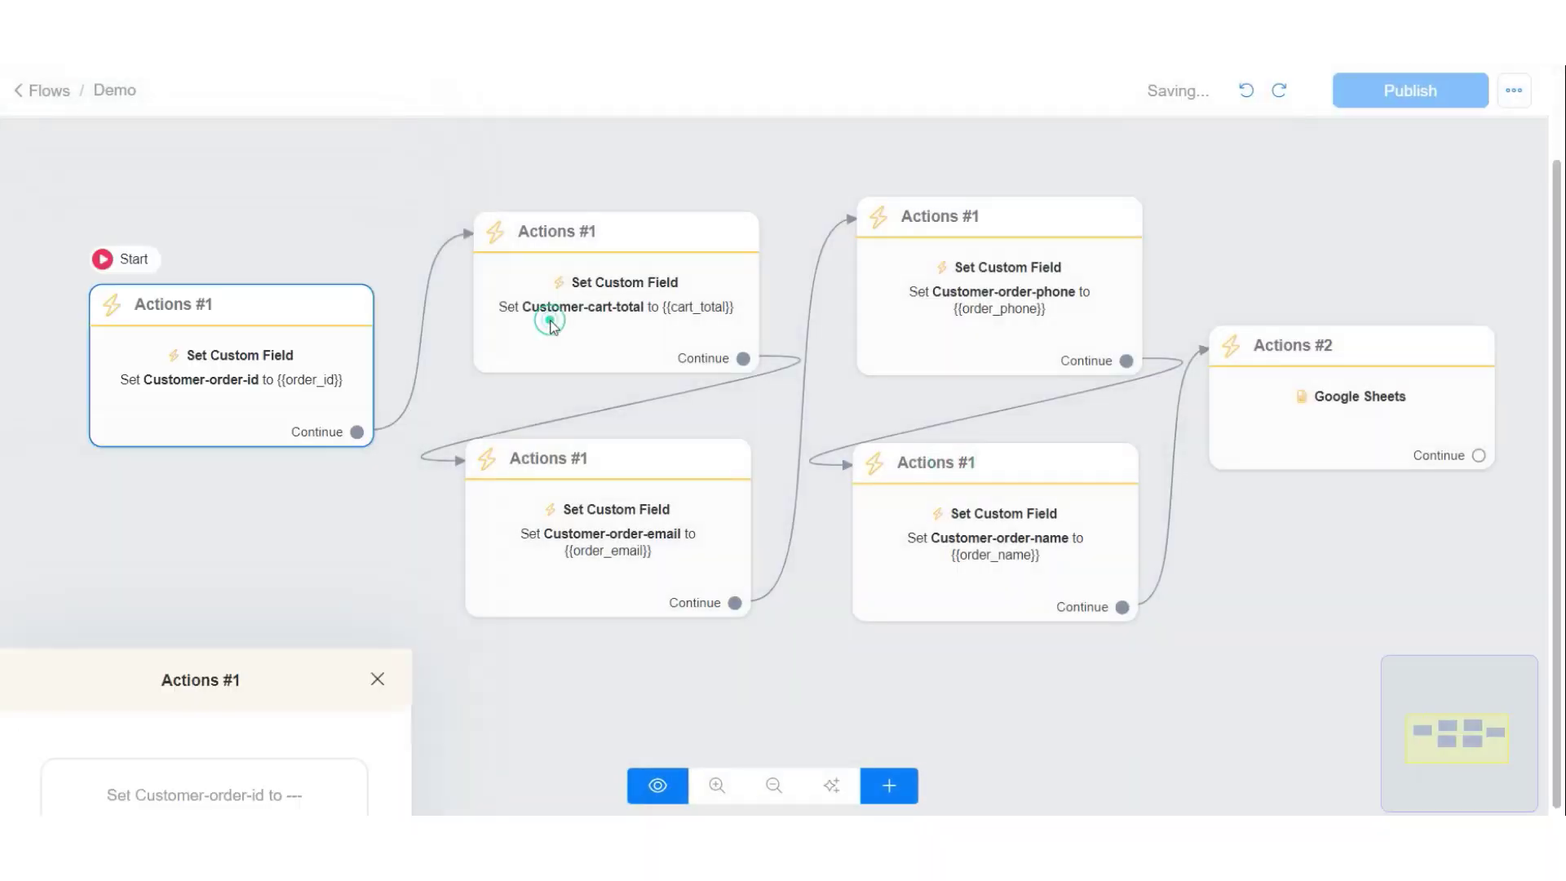
left_click(304, 280)
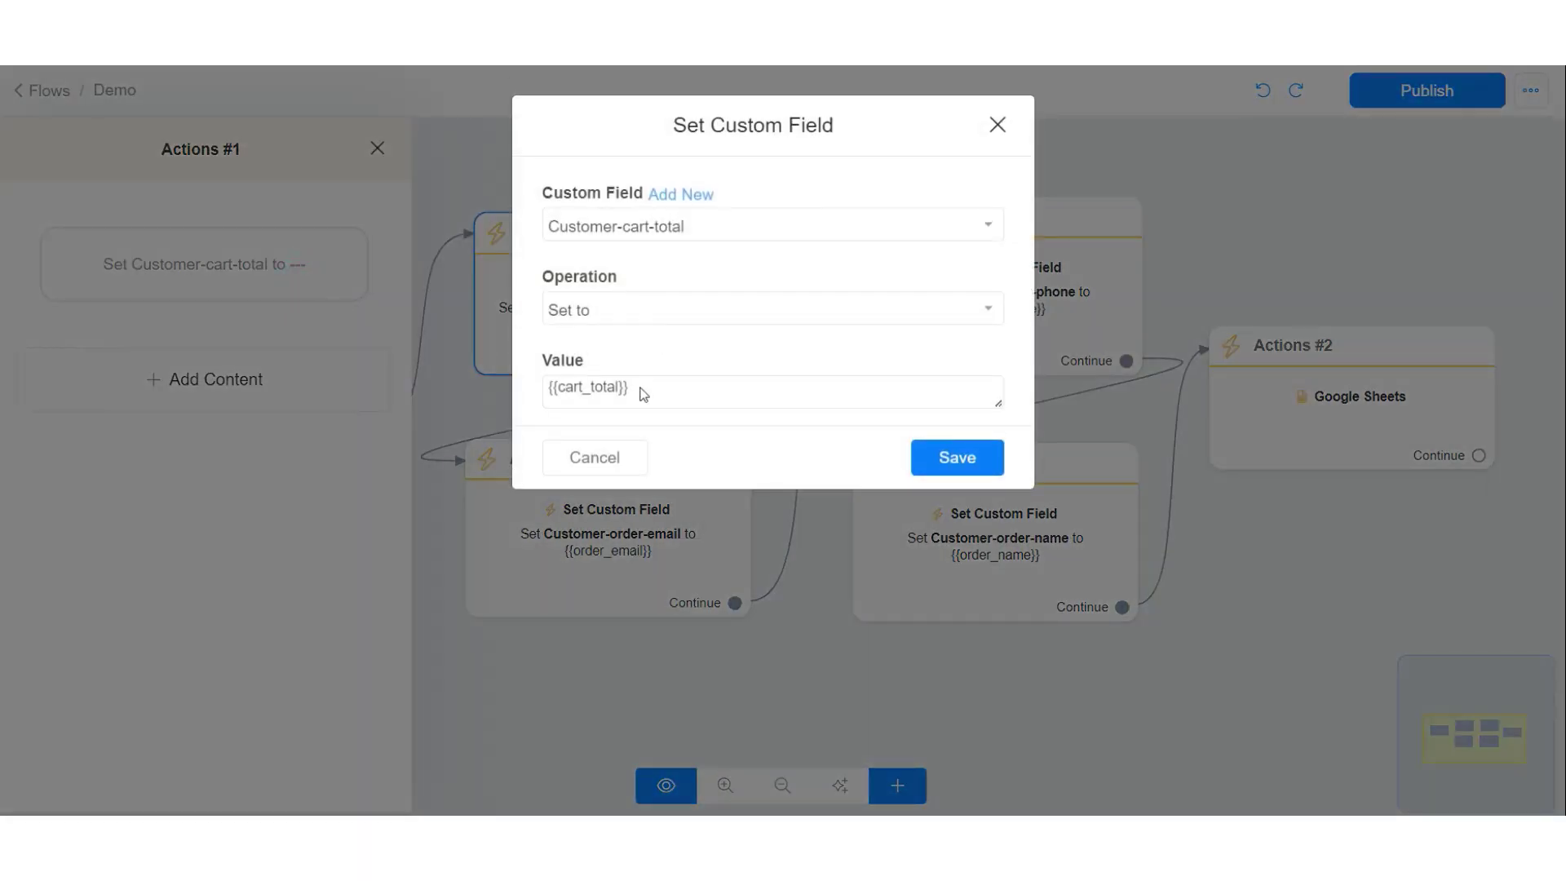
left_click(939, 457)
left_click(684, 493)
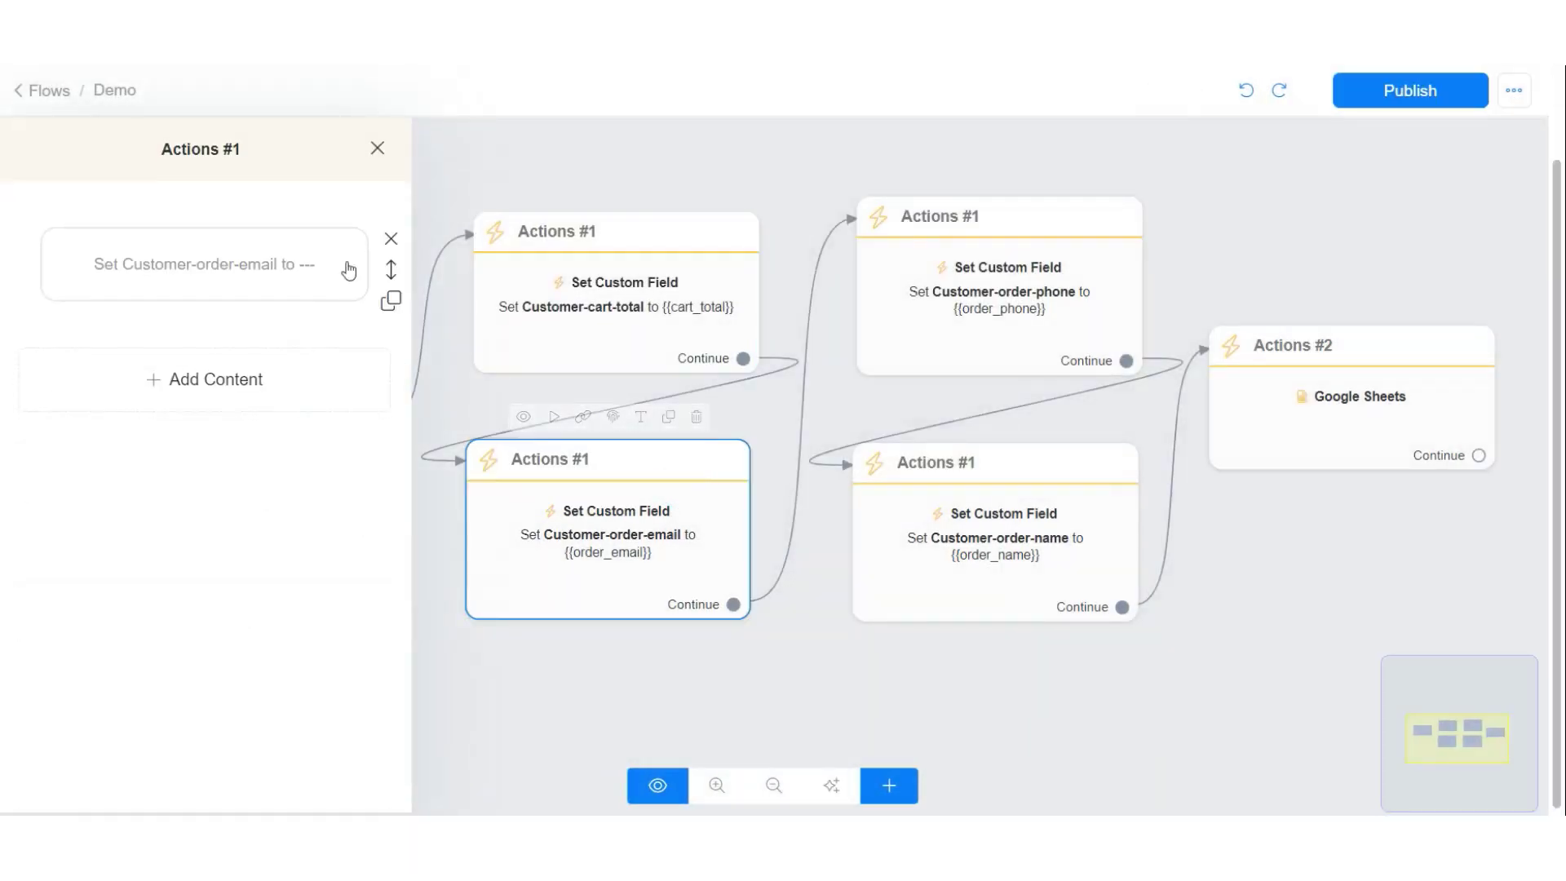
left_click(287, 259)
Step: Confirm the Customer-order-phone and Customer-order-name Set Custom Field actions
left_click(988, 460)
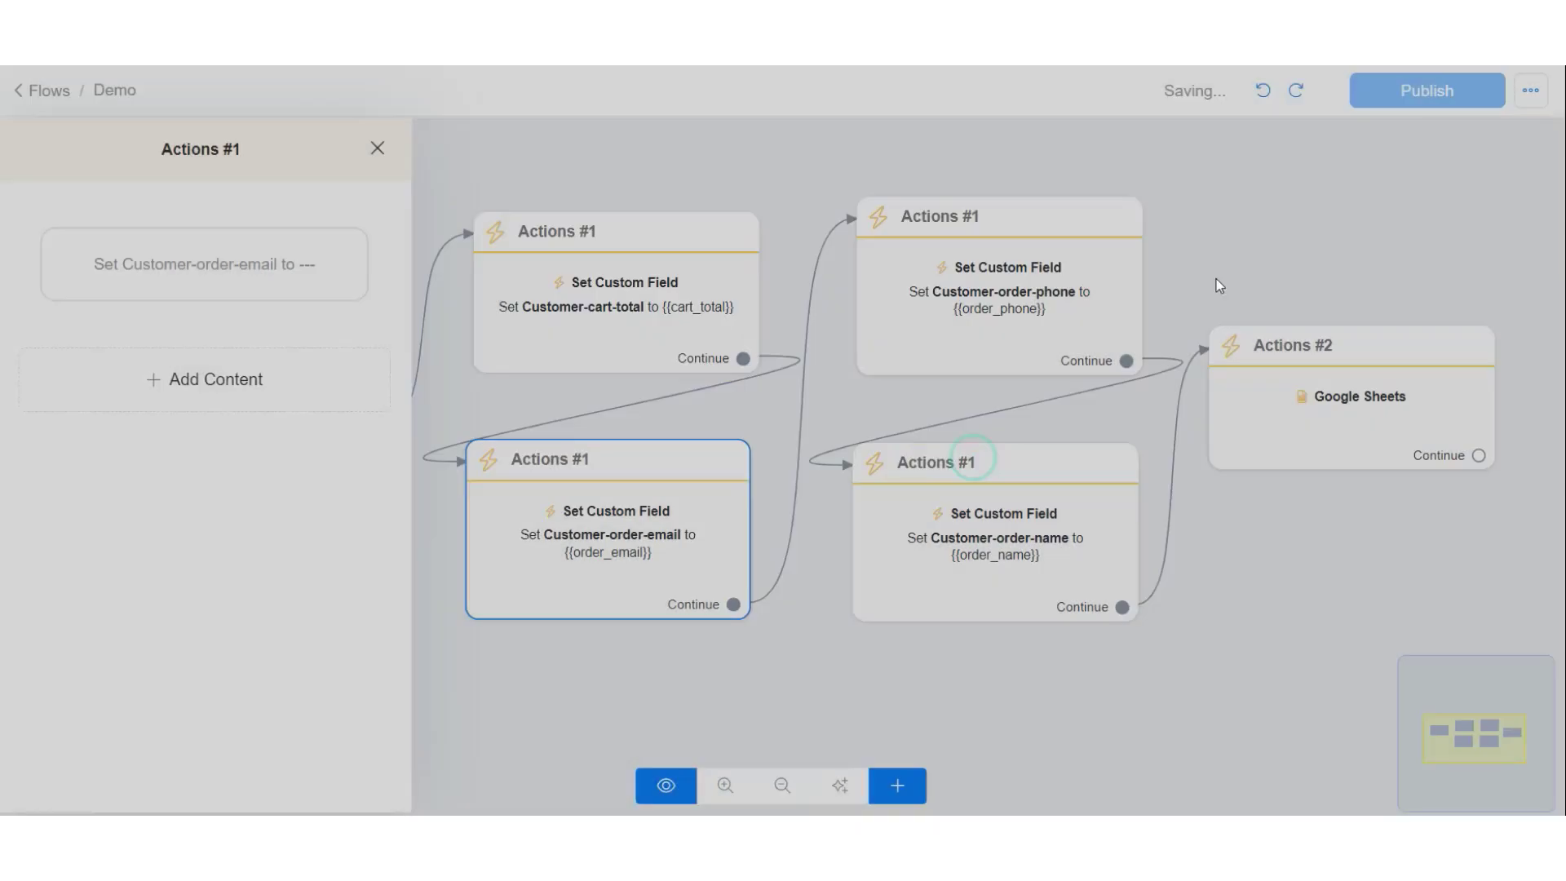
left_click(1027, 292)
left_click(217, 283)
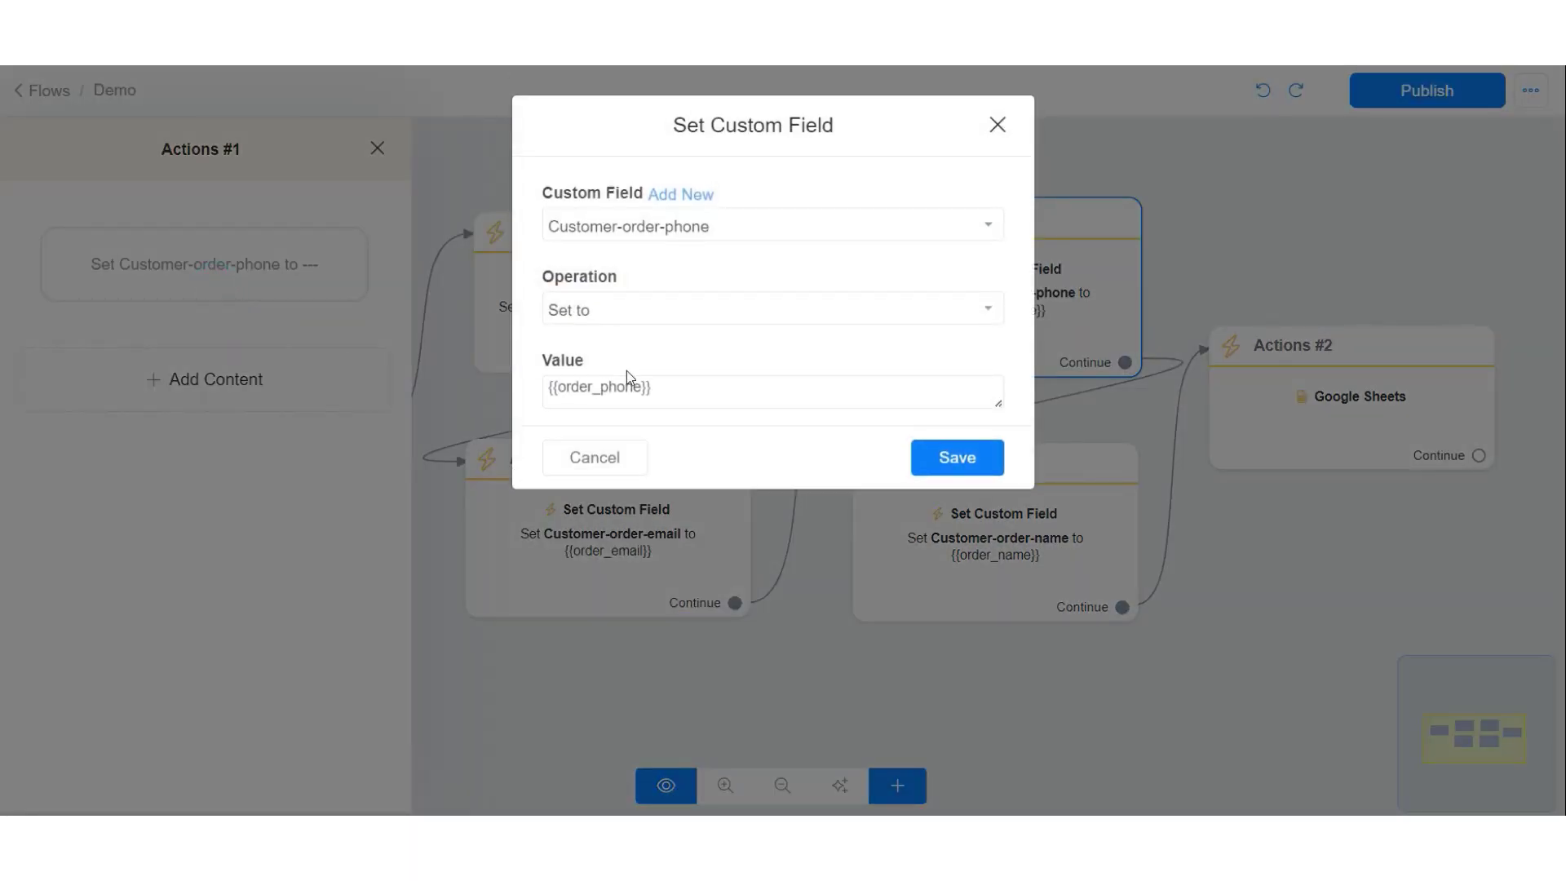
left_click(986, 462)
left_click(1016, 500)
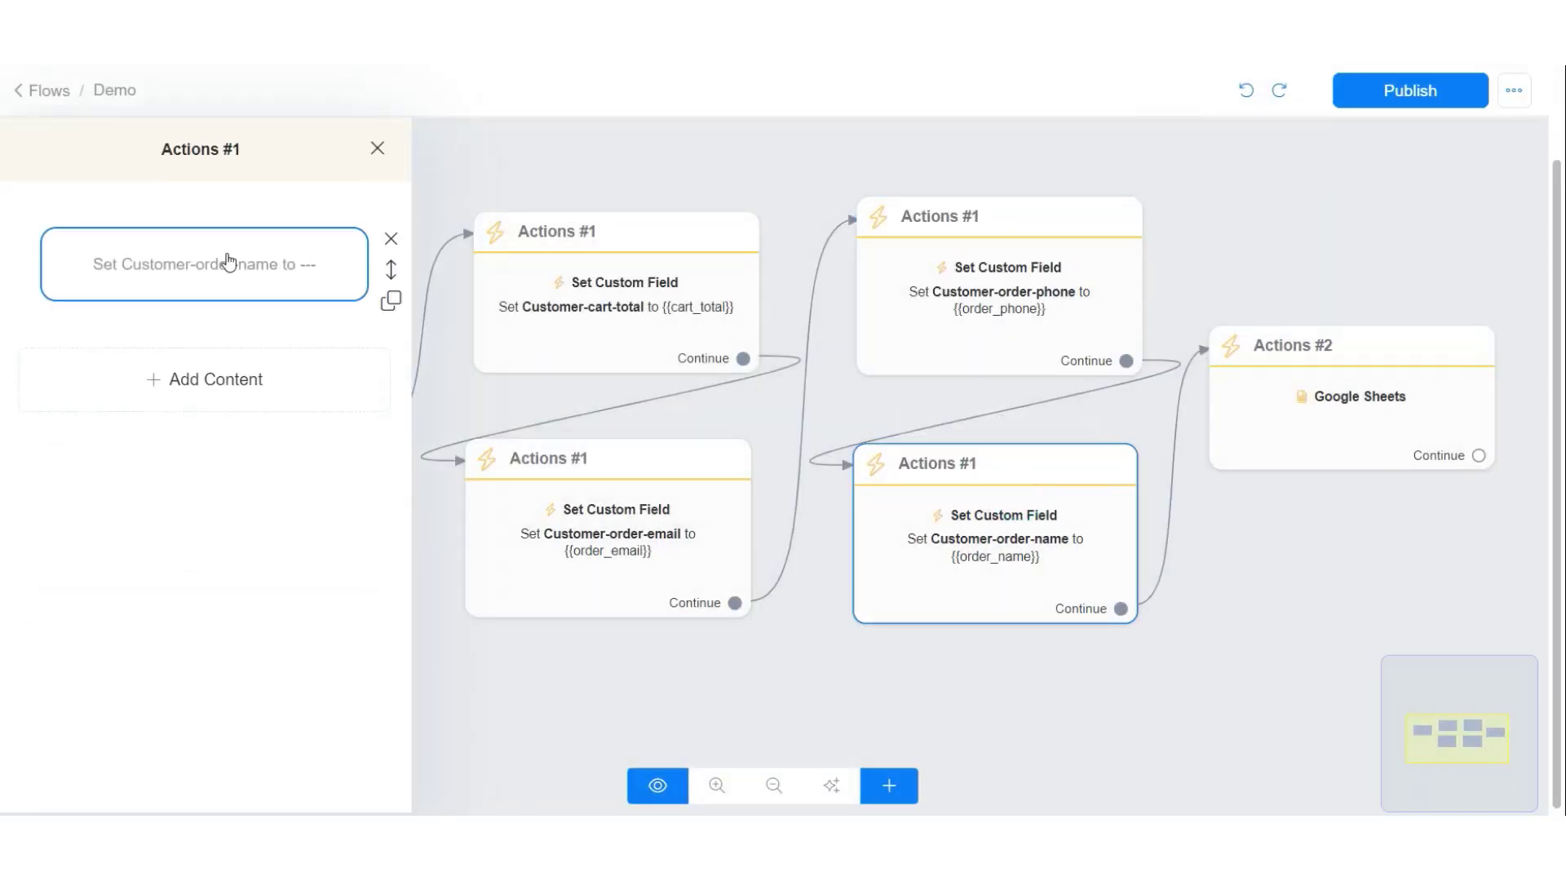
left_click(233, 263)
left_click(958, 458)
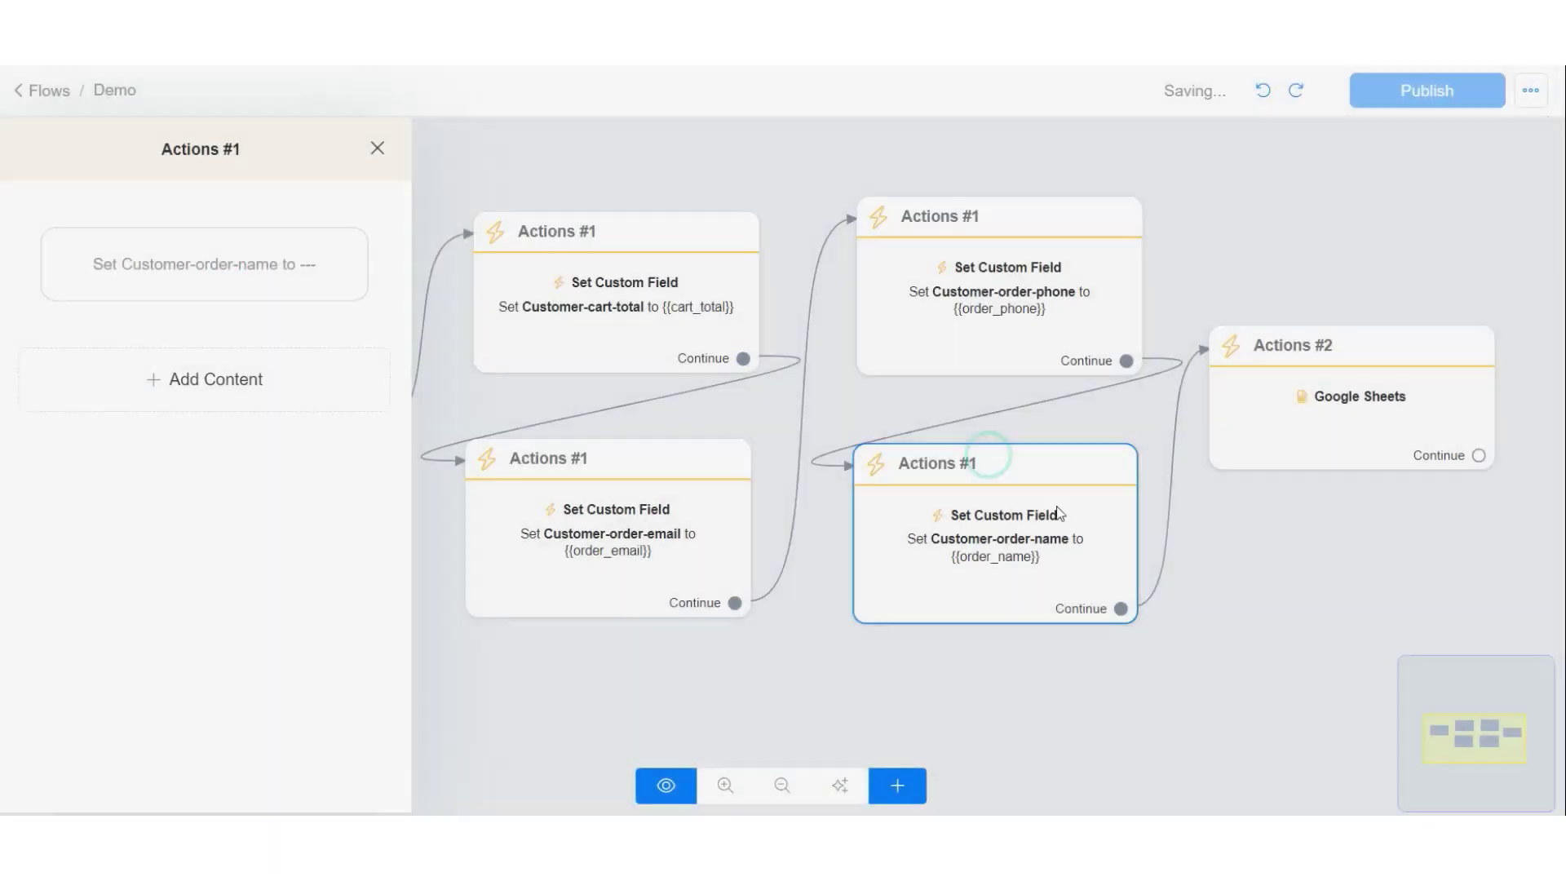
Step: Send the five custom fields to matching Sheet10 columns in 'Copy of Barber shop'
left_click(1374, 408)
left_click(208, 251)
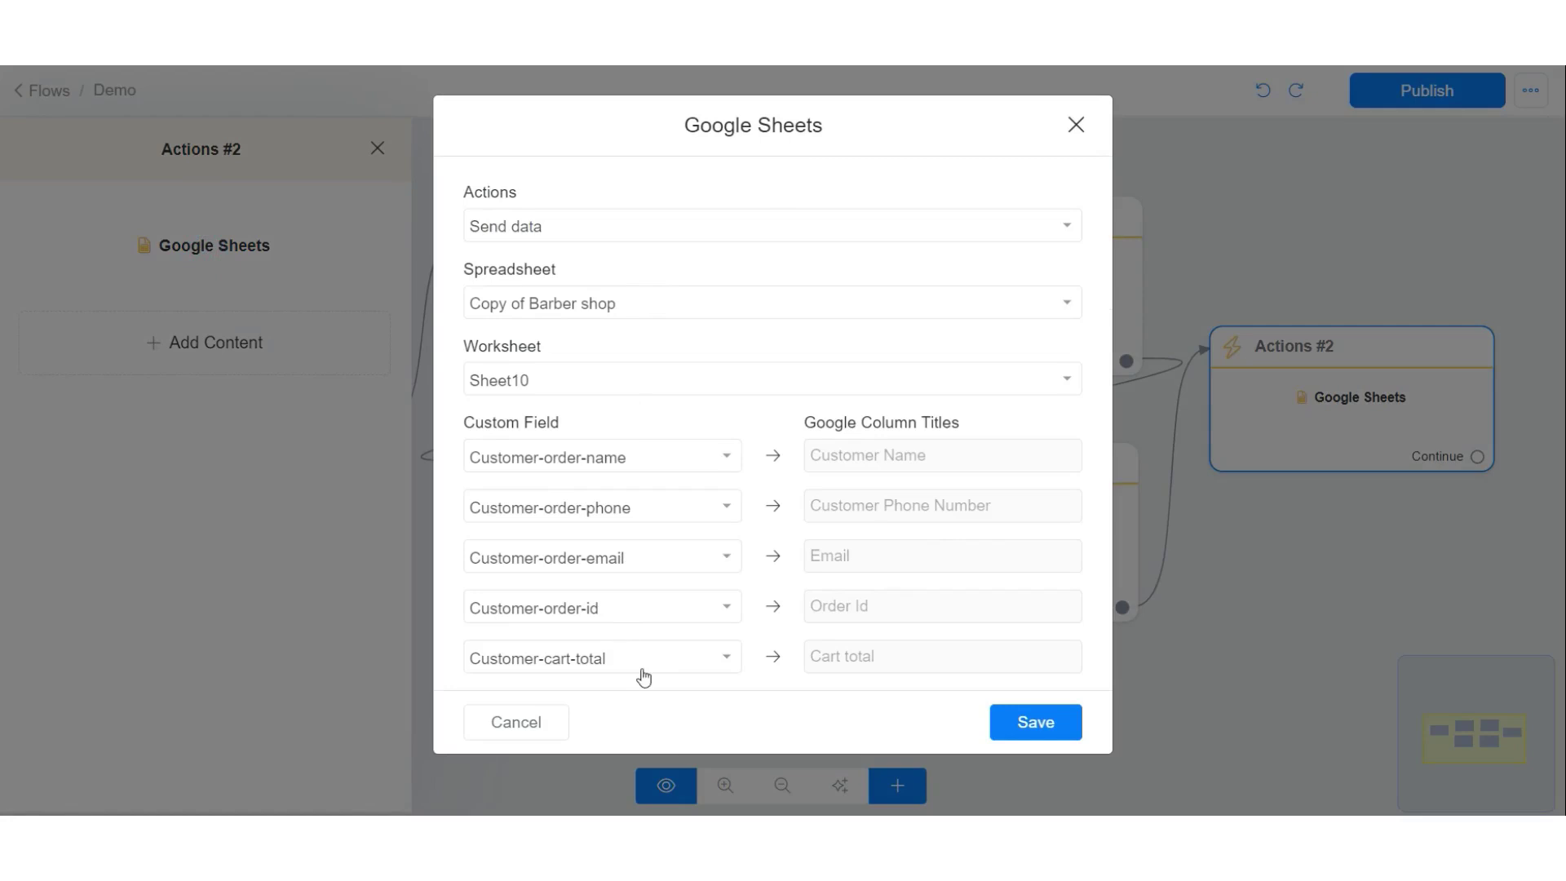
left_click(1026, 727)
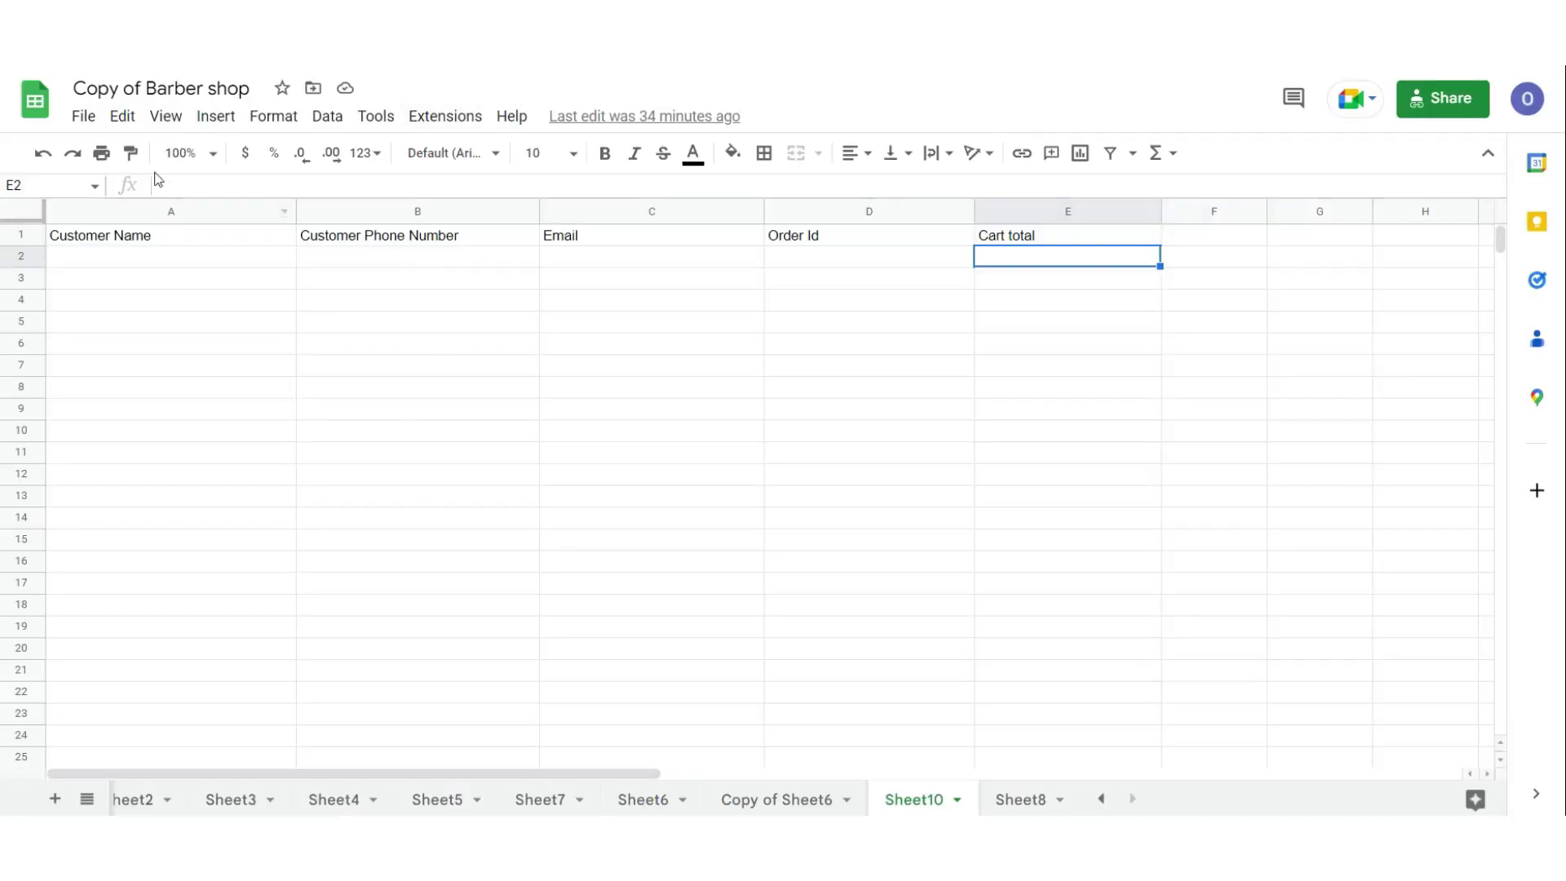
left_click(123, 259)
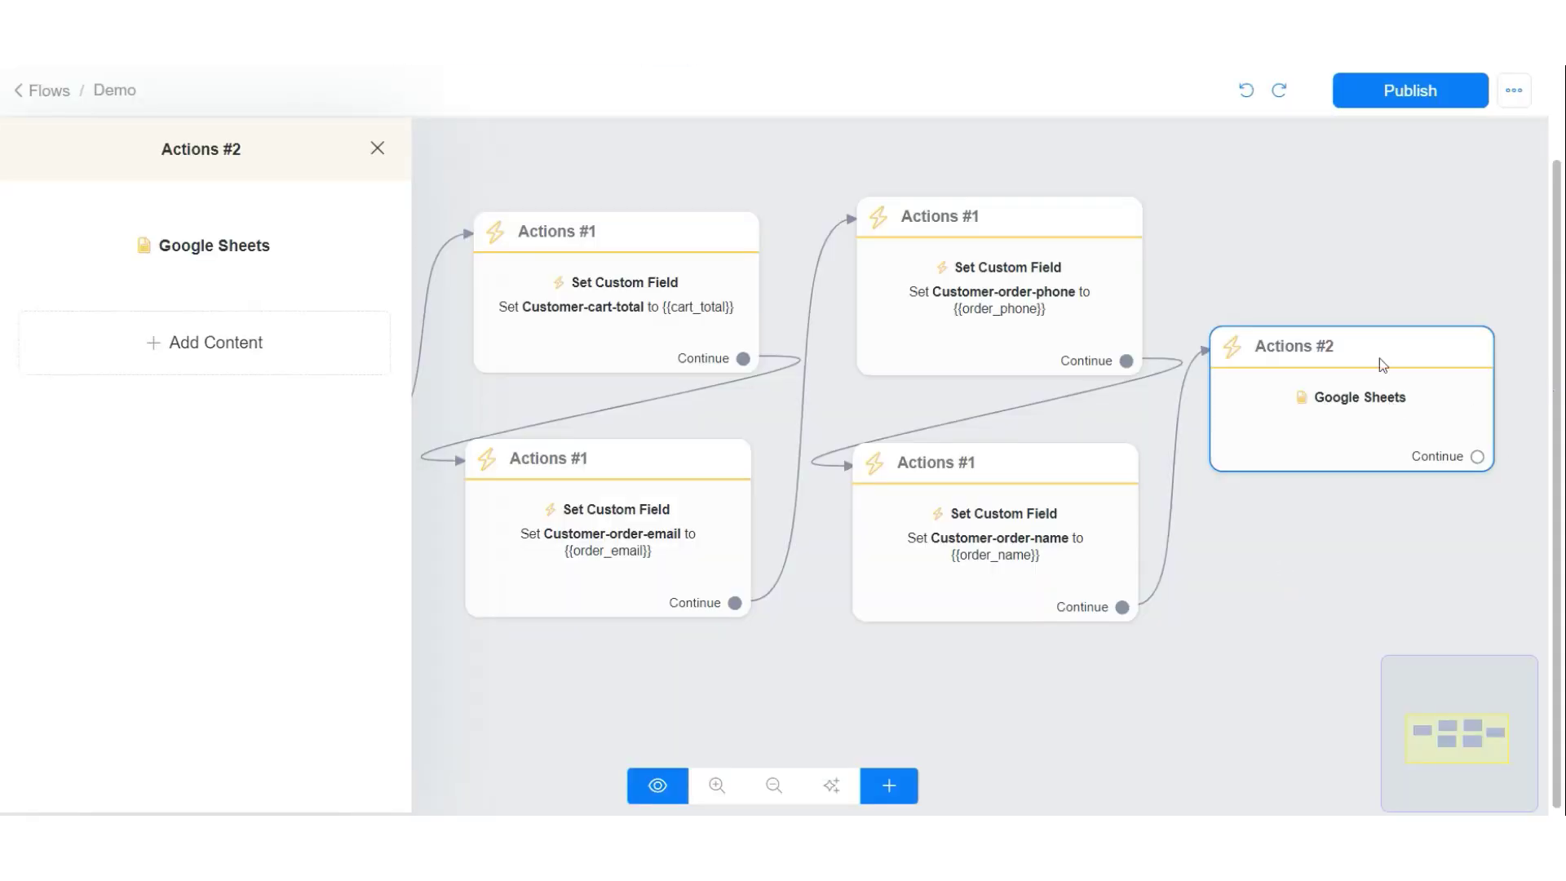
Step: Close the action side panel and publish the Demo flow
left_click(1357, 240)
left_click(1407, 95)
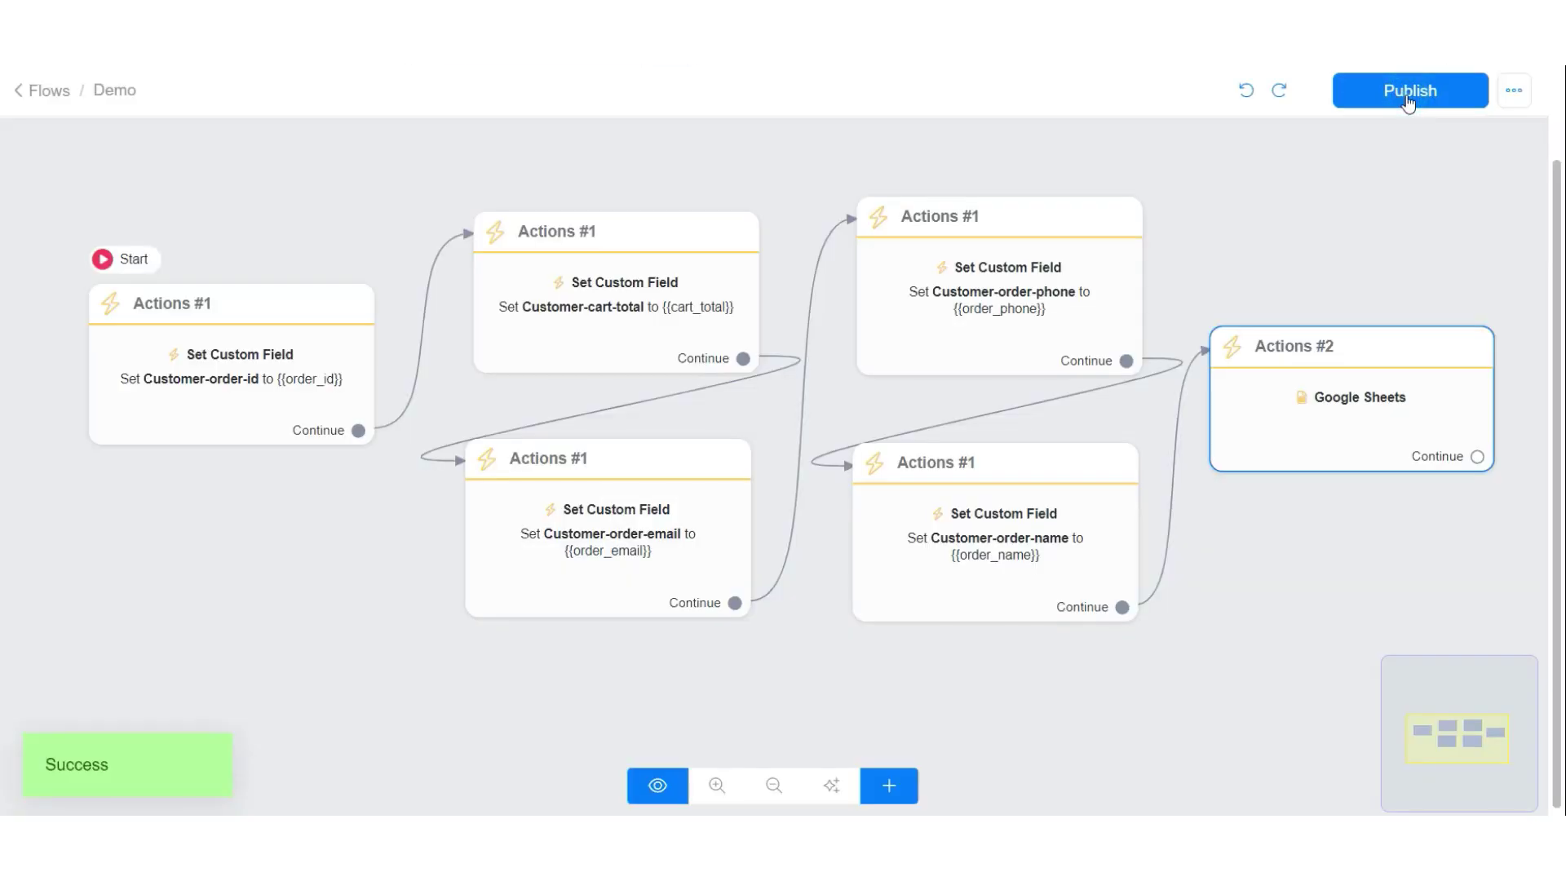